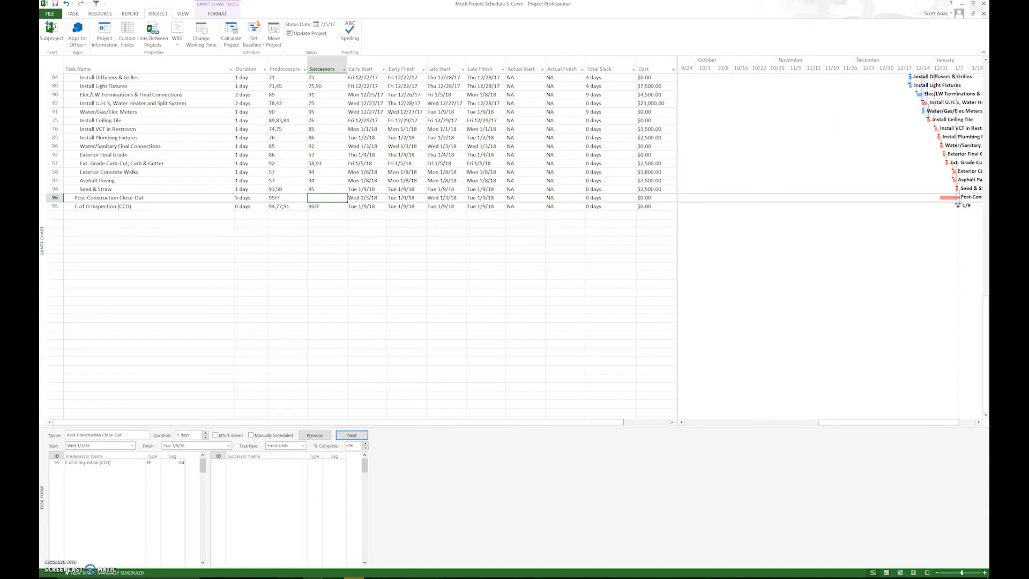
# Compare the mandatory task and preconstruction submittal items in the IPS worksheet PDF with the submittal tasks at the start of the schedule.
pyautogui.click(333, 578)
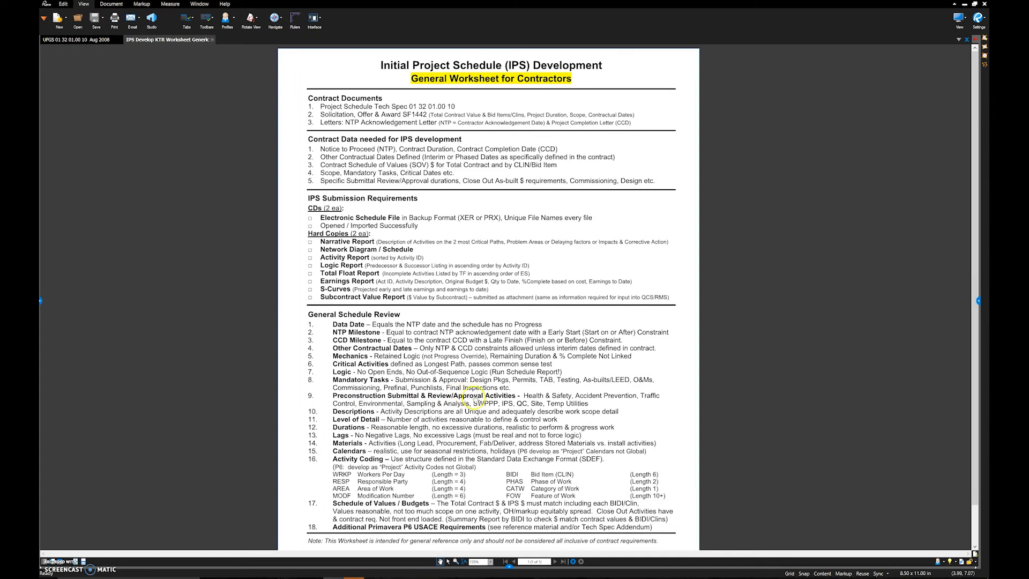
pyautogui.click(337, 577)
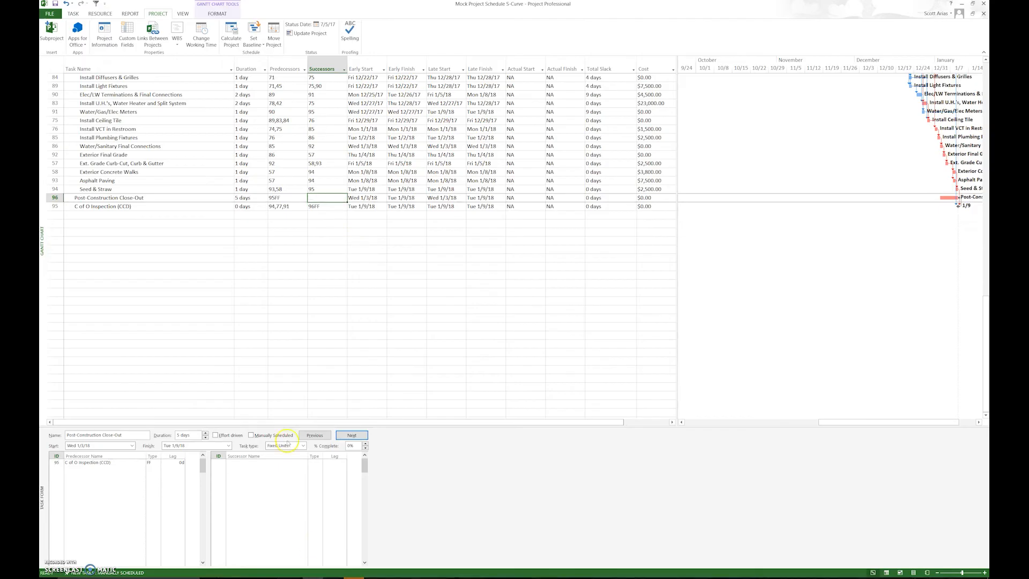
pyautogui.moveTo(986, 368); pyautogui.dragTo(987, 126)
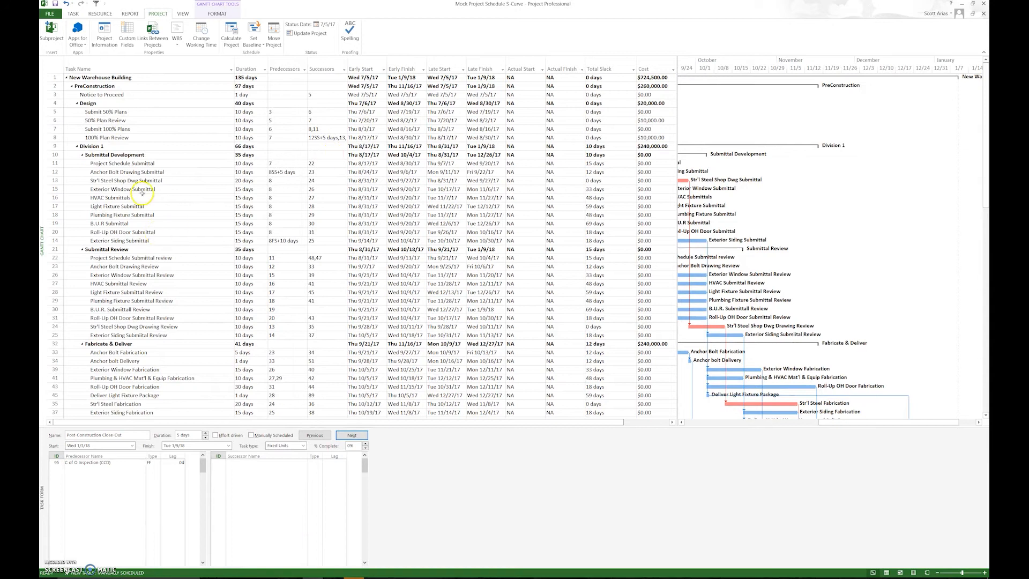
pyautogui.click(333, 578)
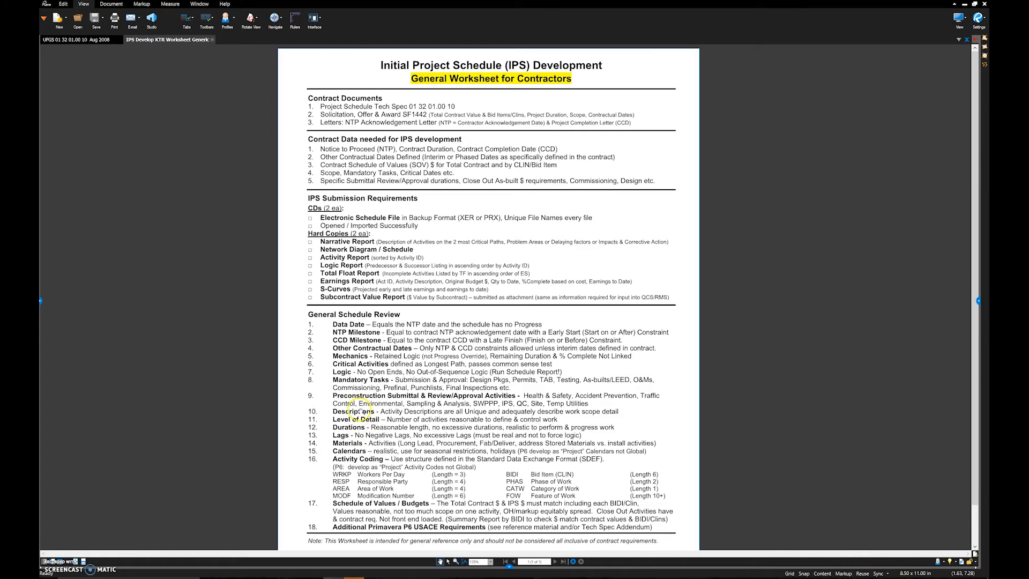
pyautogui.click(333, 577)
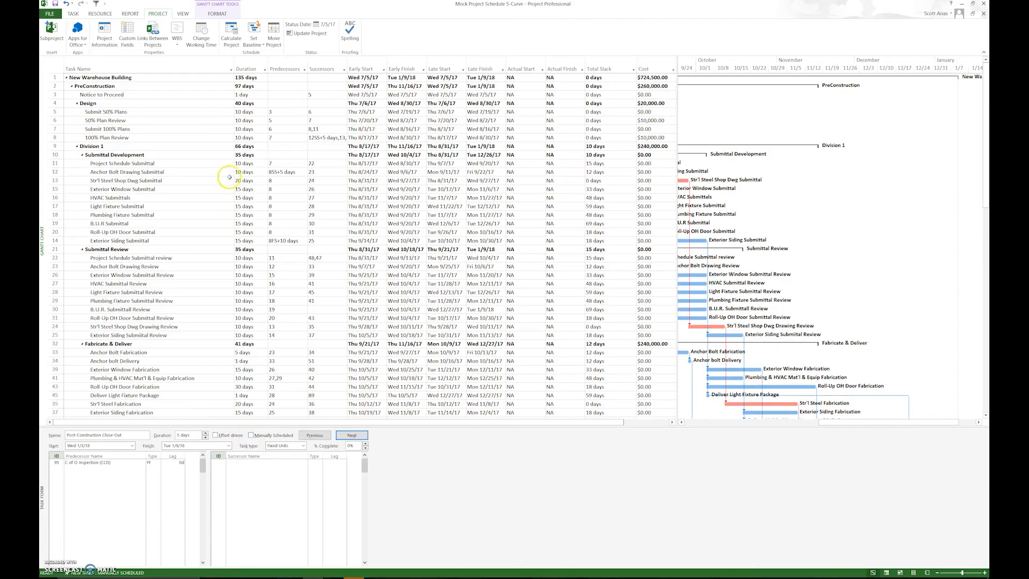
# Rename the HVAC Submittals task as "Submittal Development - HVAC Submittals".
pyautogui.click(105, 198)
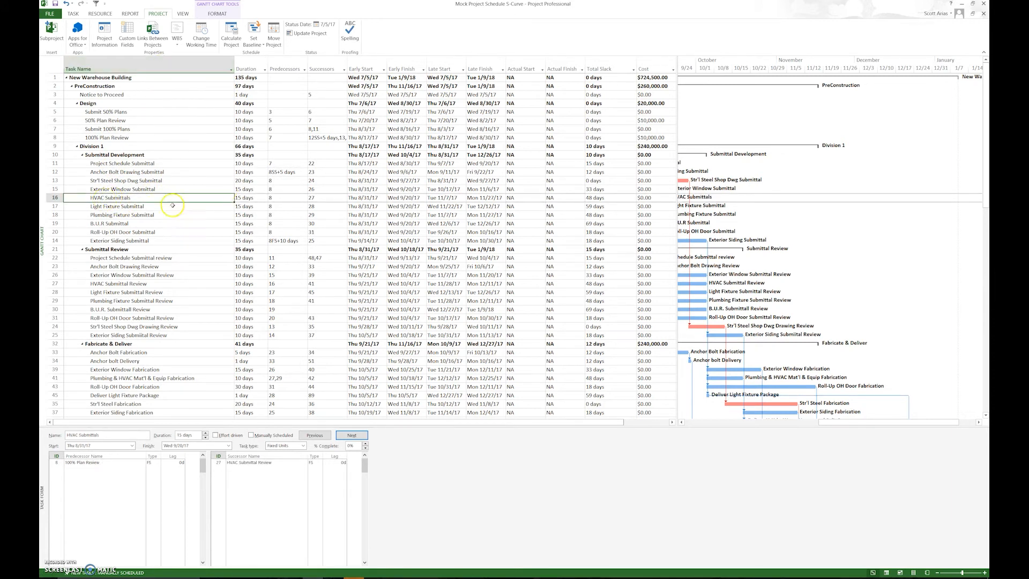
pyautogui.click(87, 197)
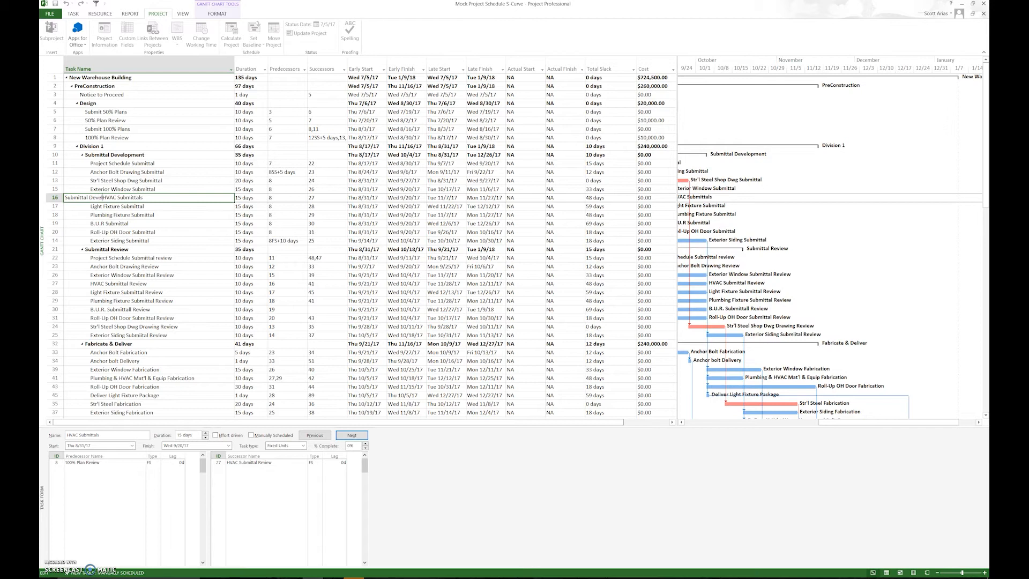
pyautogui.press('Return')
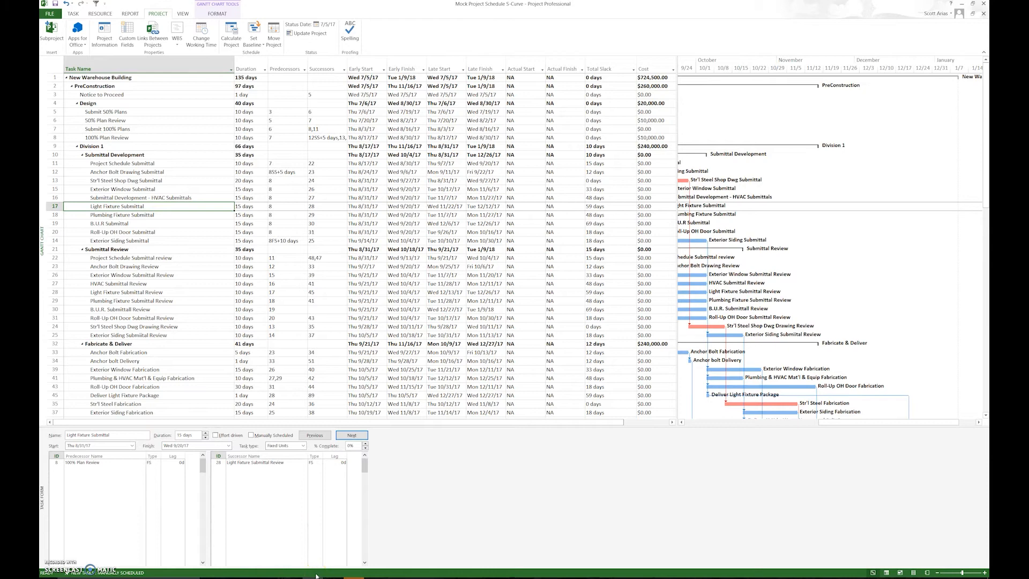
# Read the Descriptions, Level of Detail and Durations items in the IPS worksheet PDF, and return to the project schedule.
pyautogui.moveTo(354, 576)
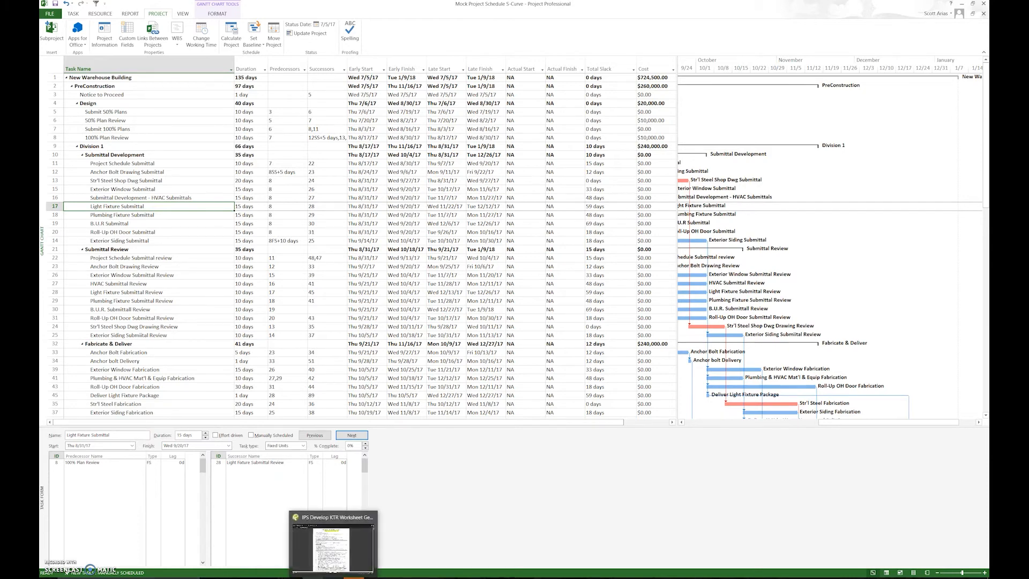
pyautogui.click(308, 536)
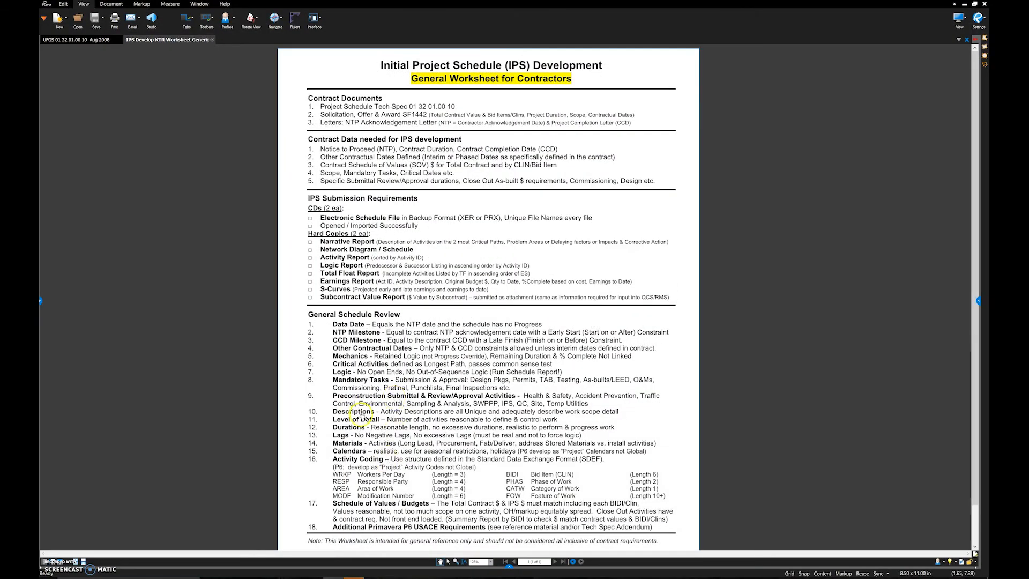
pyautogui.click(347, 569)
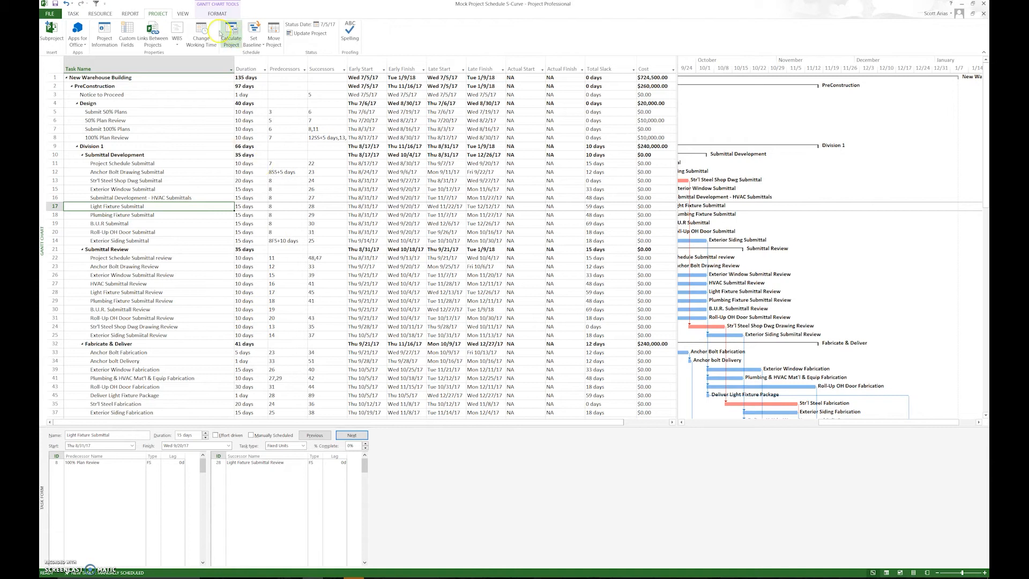
# Hide the summary tasks in the Gantt chart's task list.
pyautogui.click(72, 14)
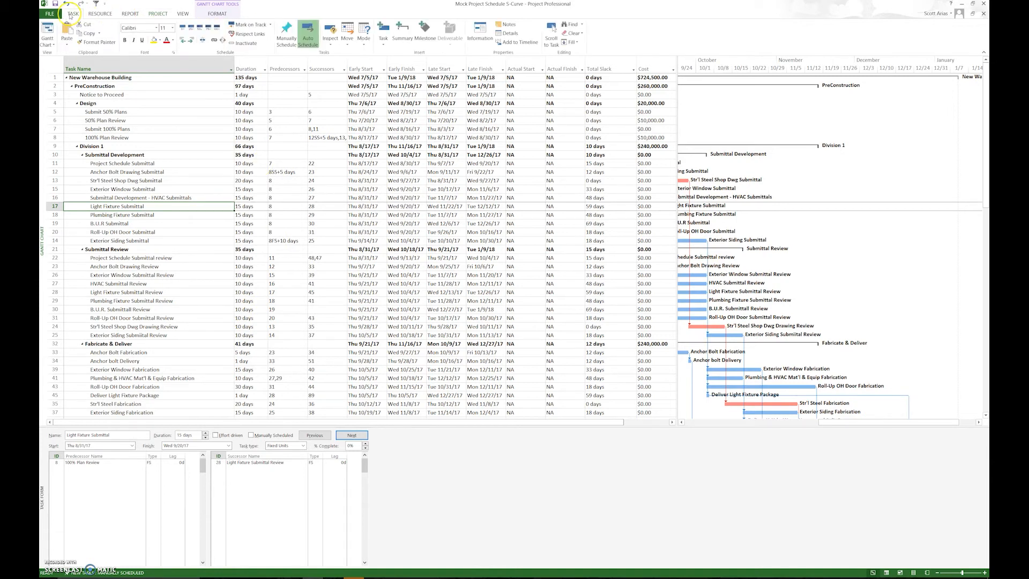
pyautogui.click(217, 15)
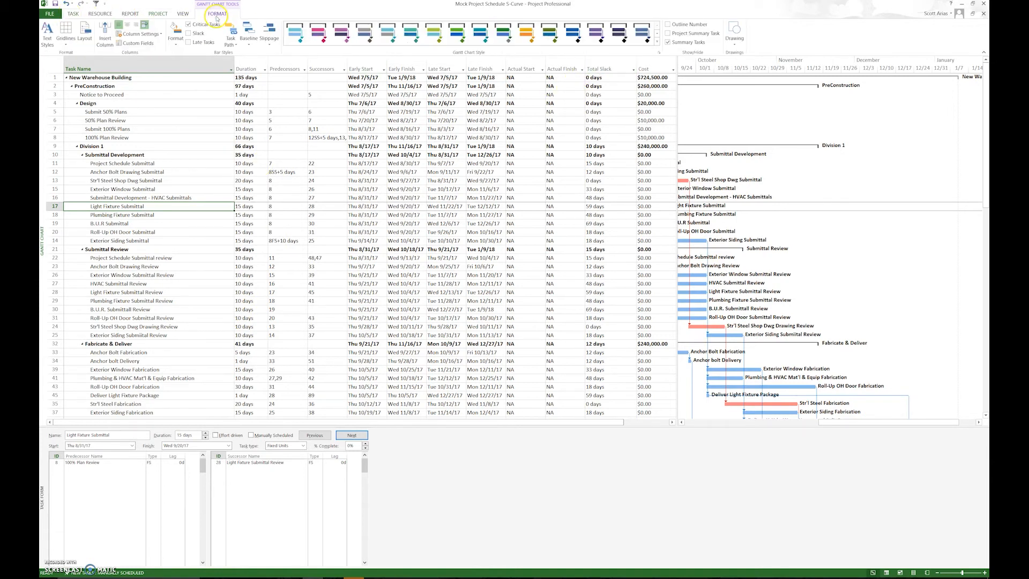
pyautogui.click(668, 42)
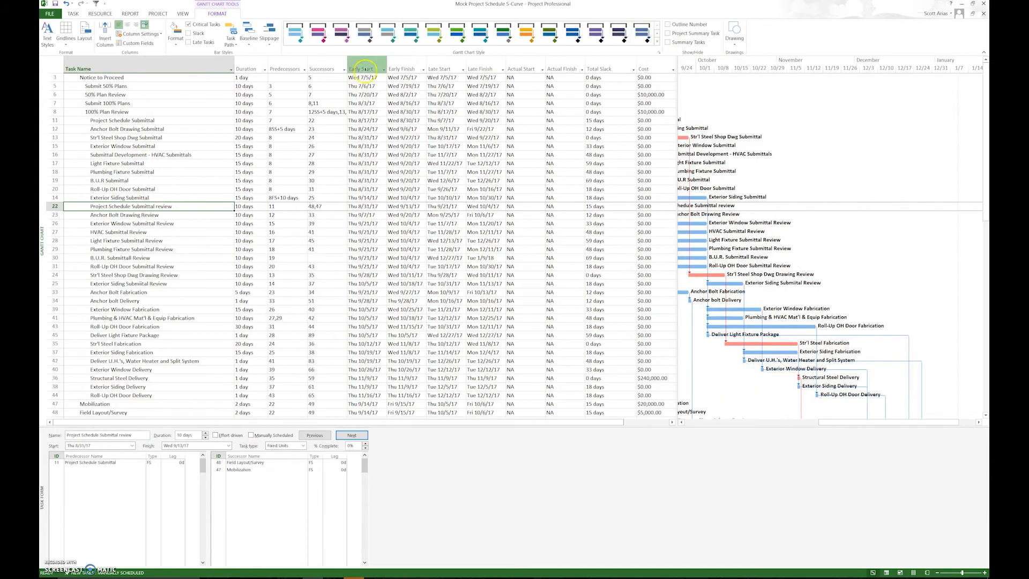
# Sort the task list by Duration in ascending order and review the tasks from shortest to longest.
pyautogui.click(181, 14)
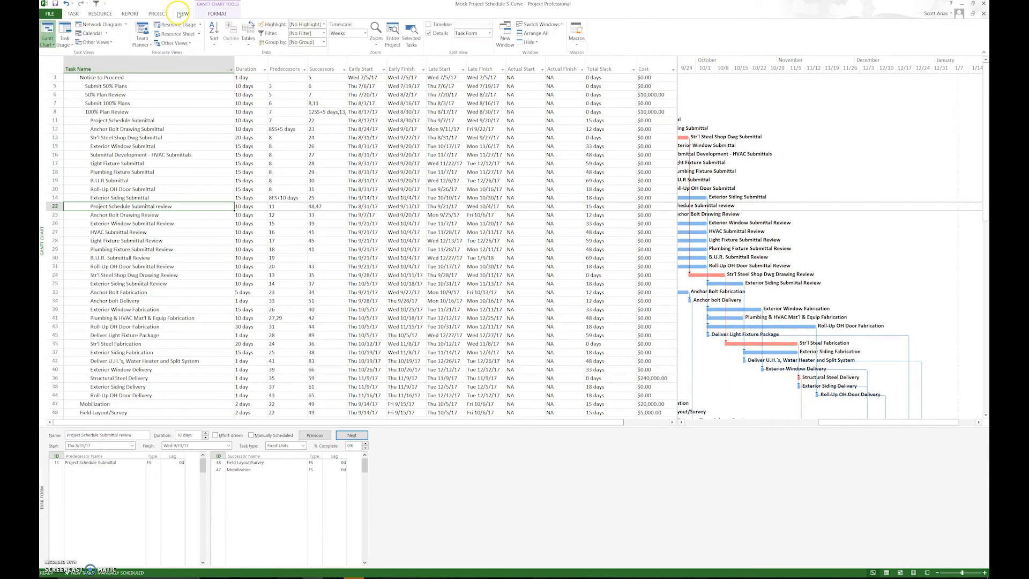
pyautogui.click(215, 45)
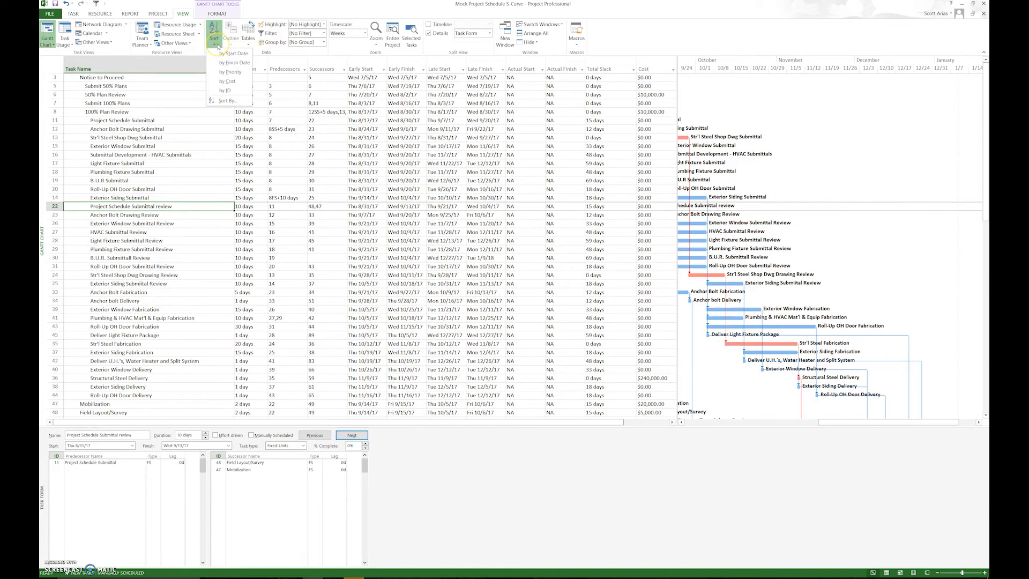
pyautogui.click(232, 101)
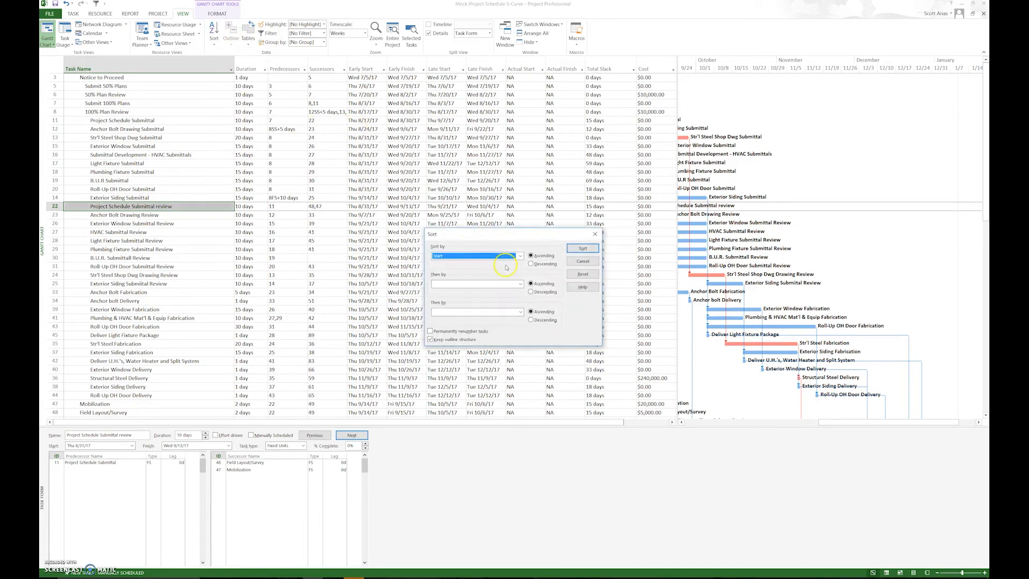
pyautogui.click(520, 255)
pyautogui.press('d')
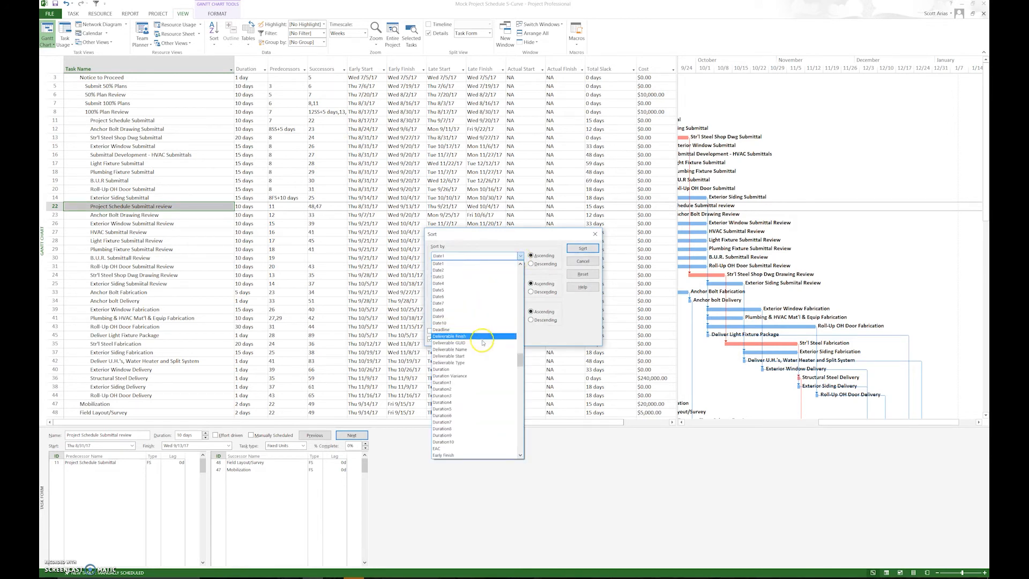
pyautogui.click(475, 370)
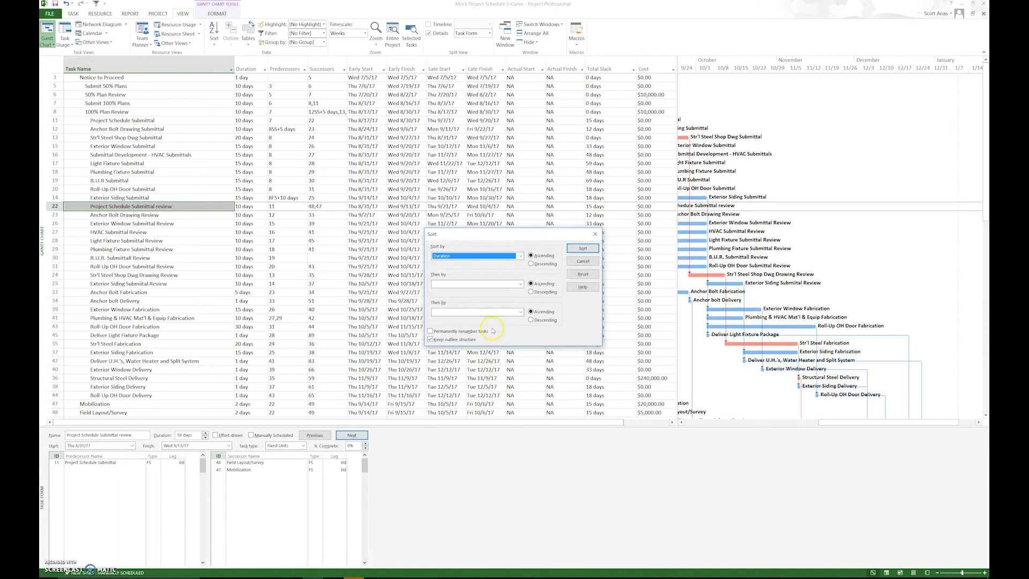
pyautogui.click(581, 249)
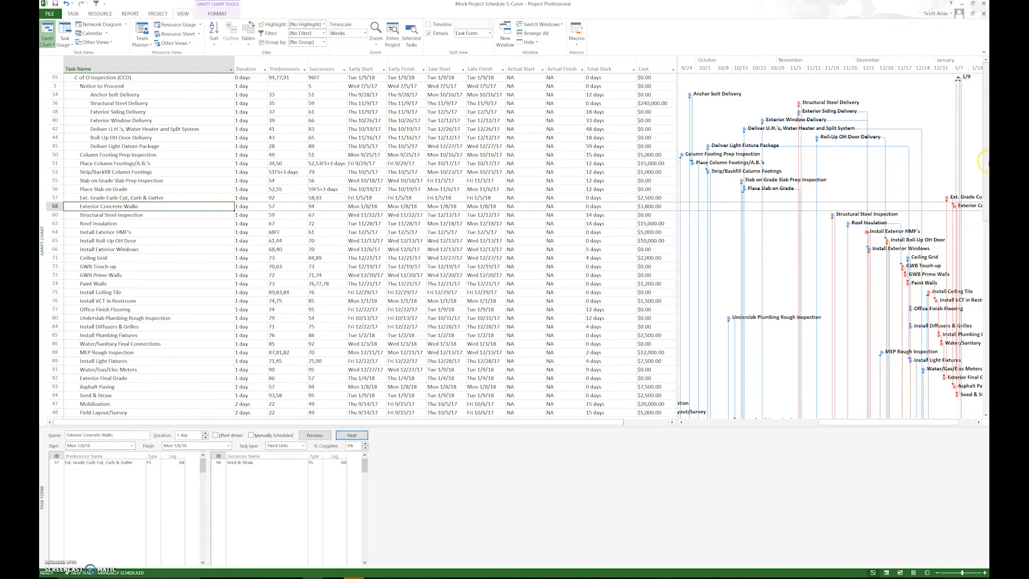
pyautogui.moveTo(985, 153); pyautogui.dragTo(985, 393)
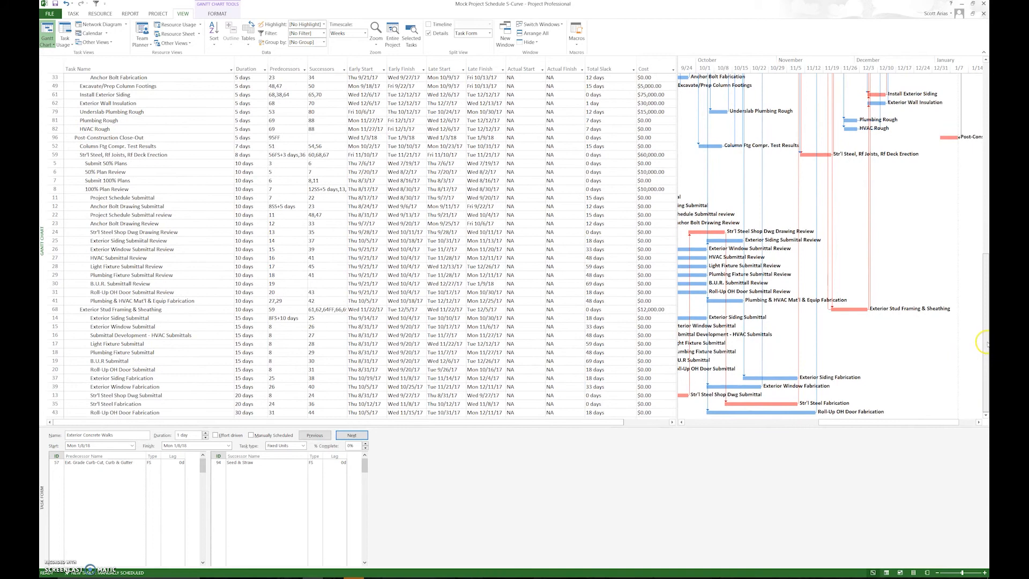
pyautogui.moveTo(986, 342); pyautogui.dragTo(979, 103)
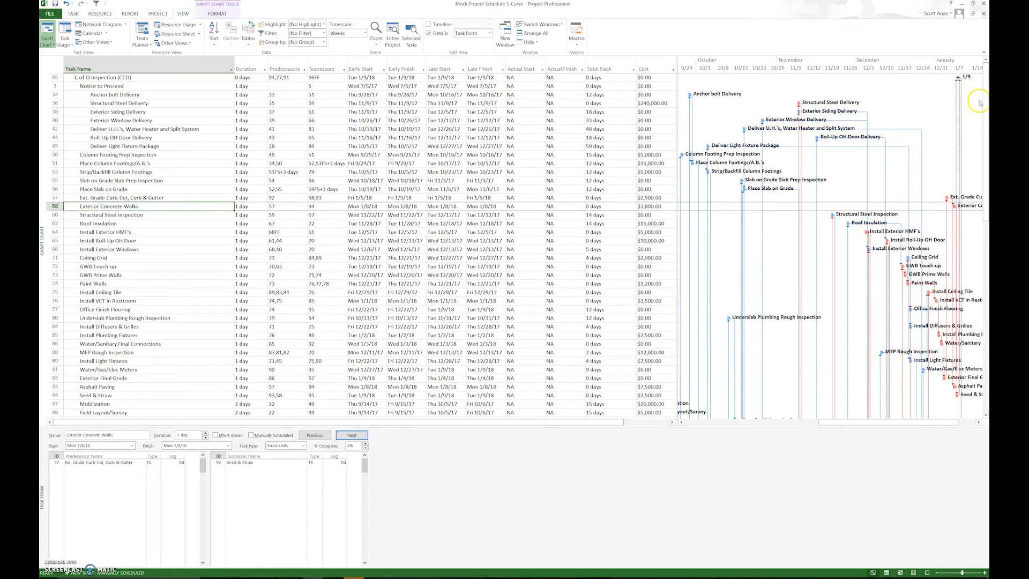
# Show the summary tasks again and sort the task list by ID.
pyautogui.click(217, 14)
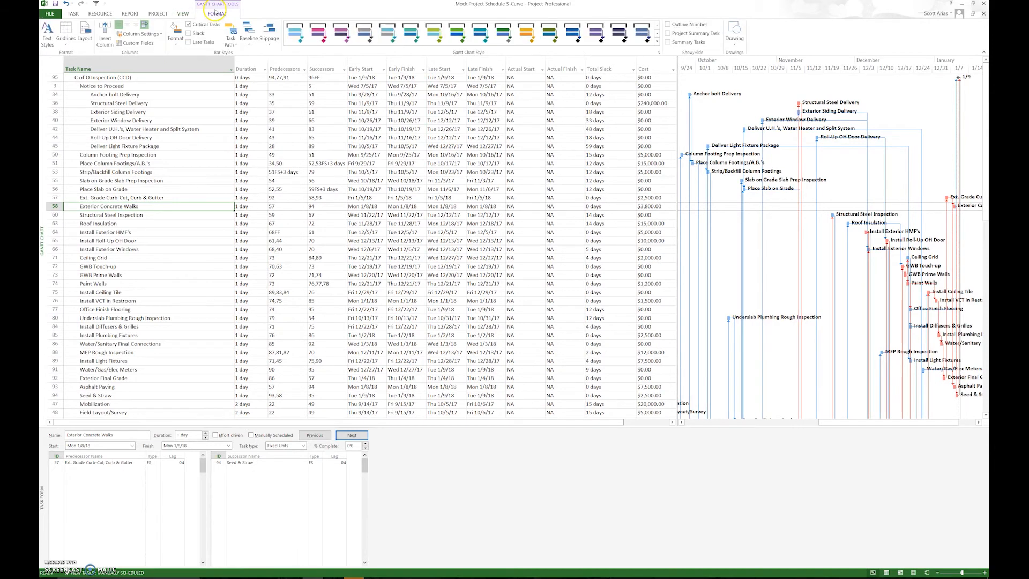
pyautogui.click(667, 42)
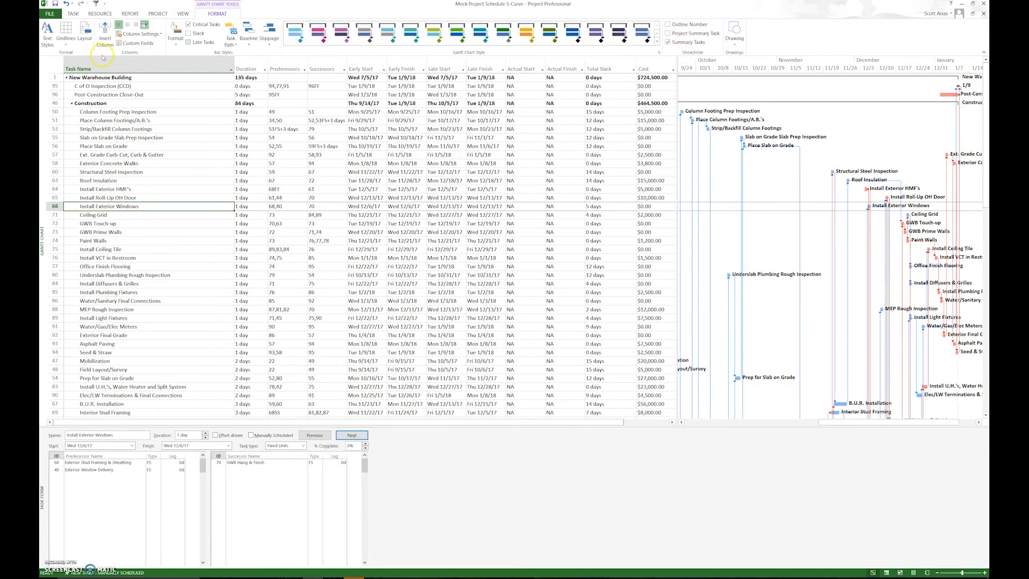
pyautogui.click(183, 13)
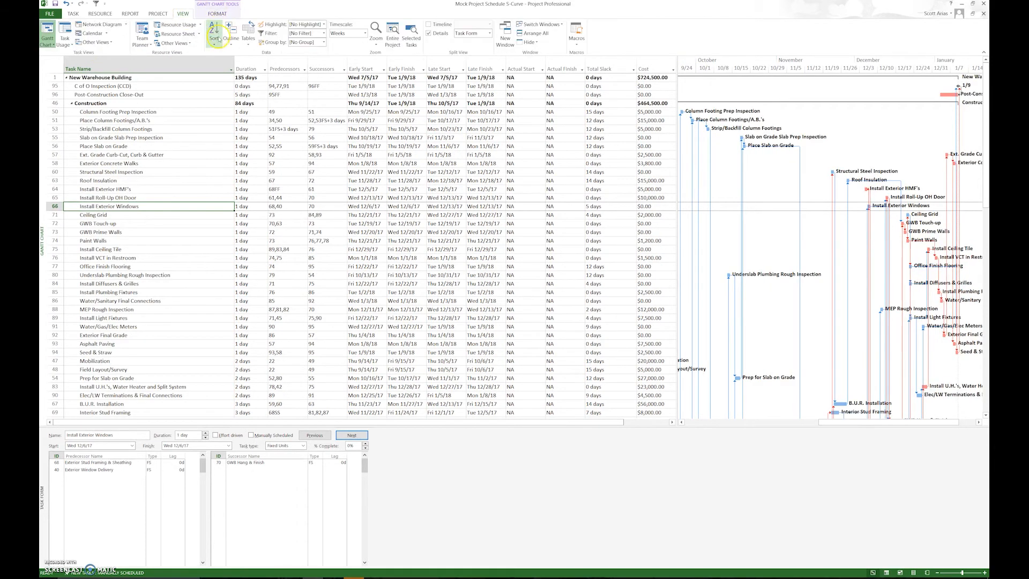
pyautogui.click(217, 46)
pyautogui.click(225, 90)
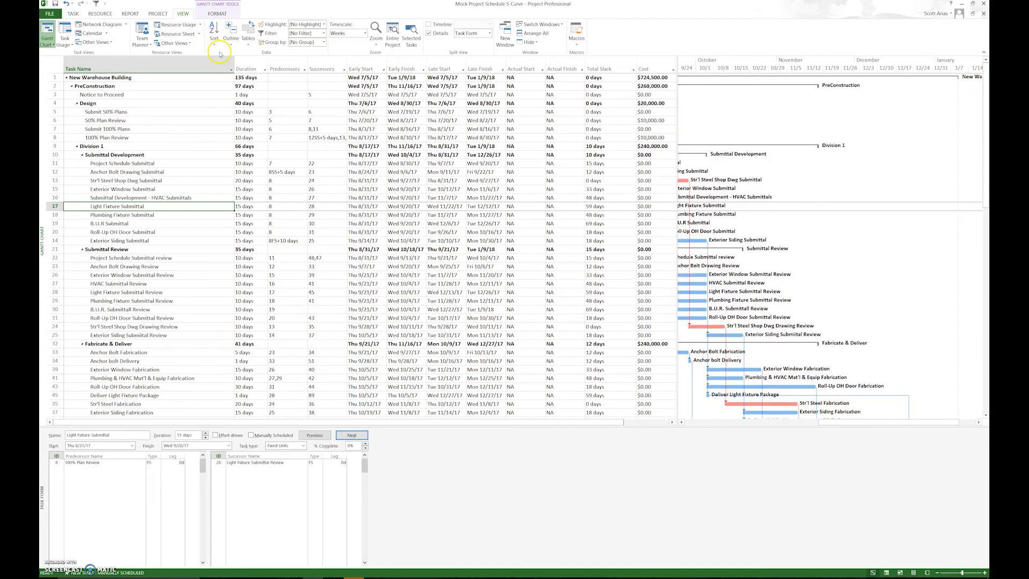
# Check the worksheet's Lags item against the predecessor lag of the Exterior Siding Submittal task.
pyautogui.click(334, 578)
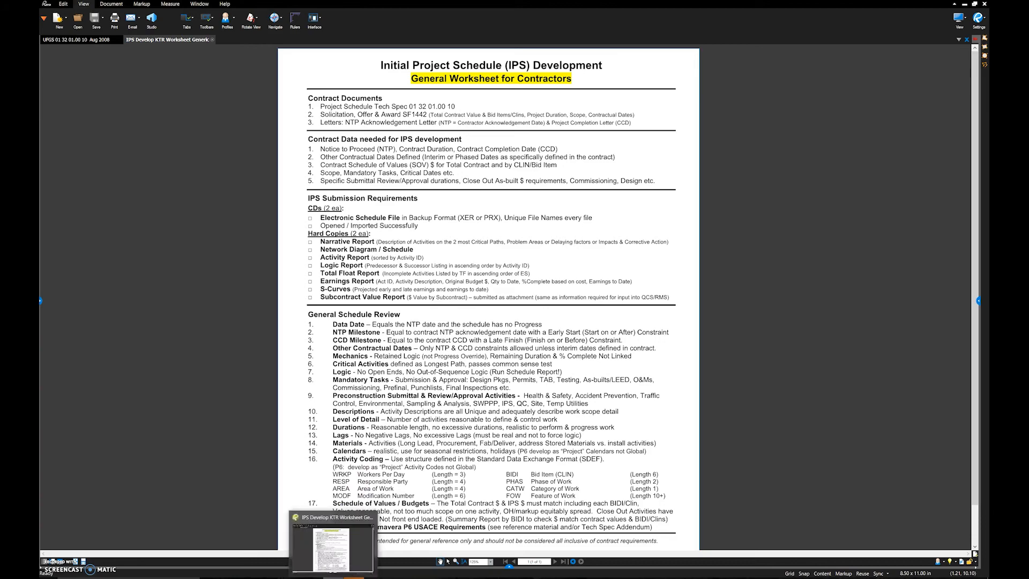
pyautogui.click(314, 576)
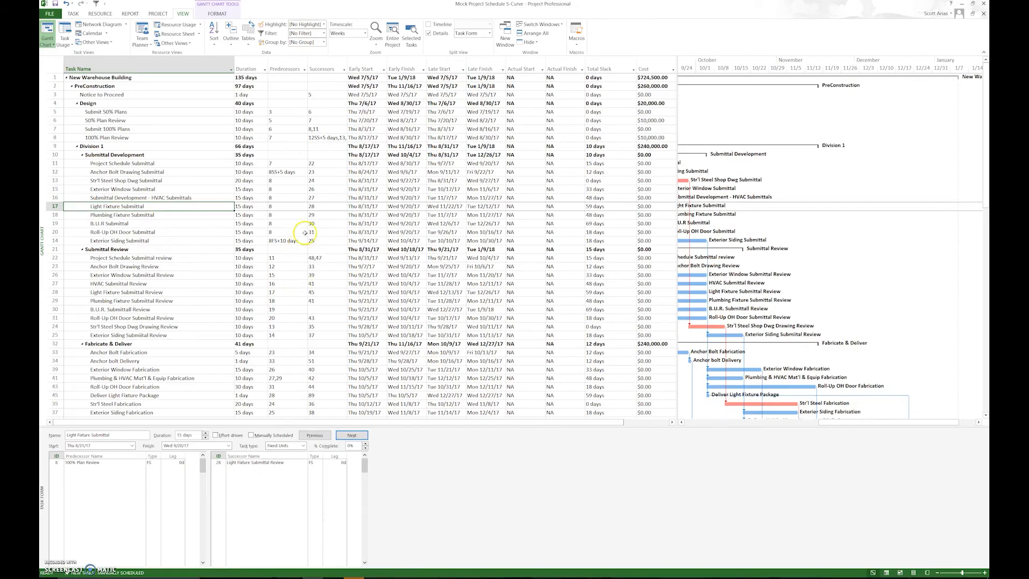
pyautogui.click(291, 243)
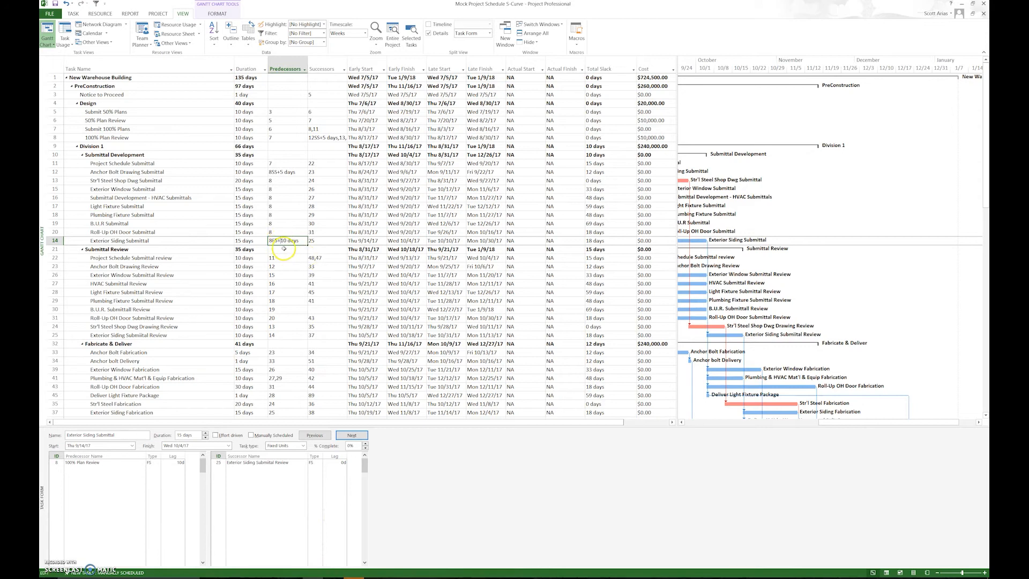
pyautogui.click(279, 241)
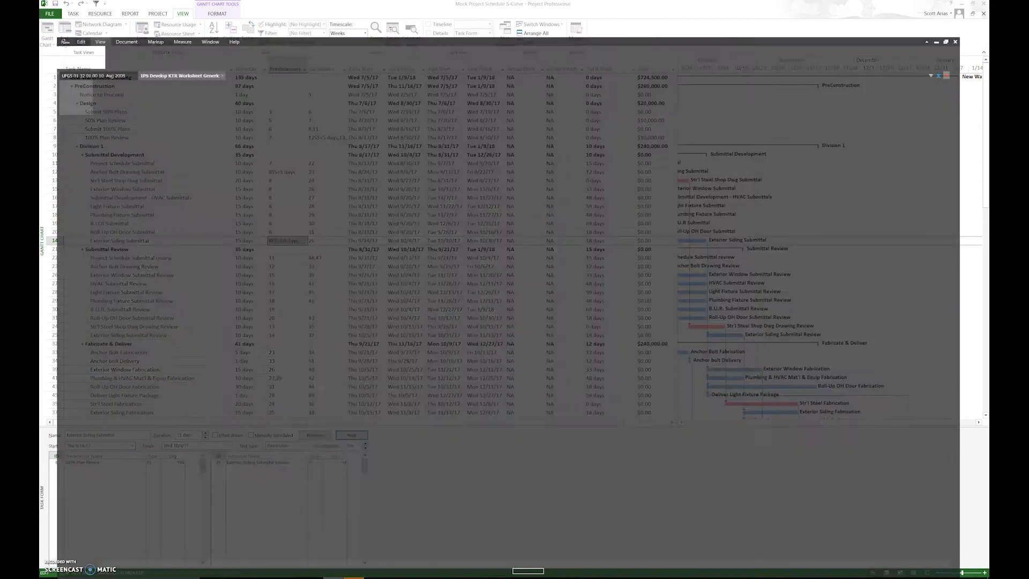
# Read the worksheet's Materials item and examine the Anchor Bolt Fabrication and Anchor Bolt Delivery tasks under Fabricate & Deliver.
pyautogui.click(321, 530)
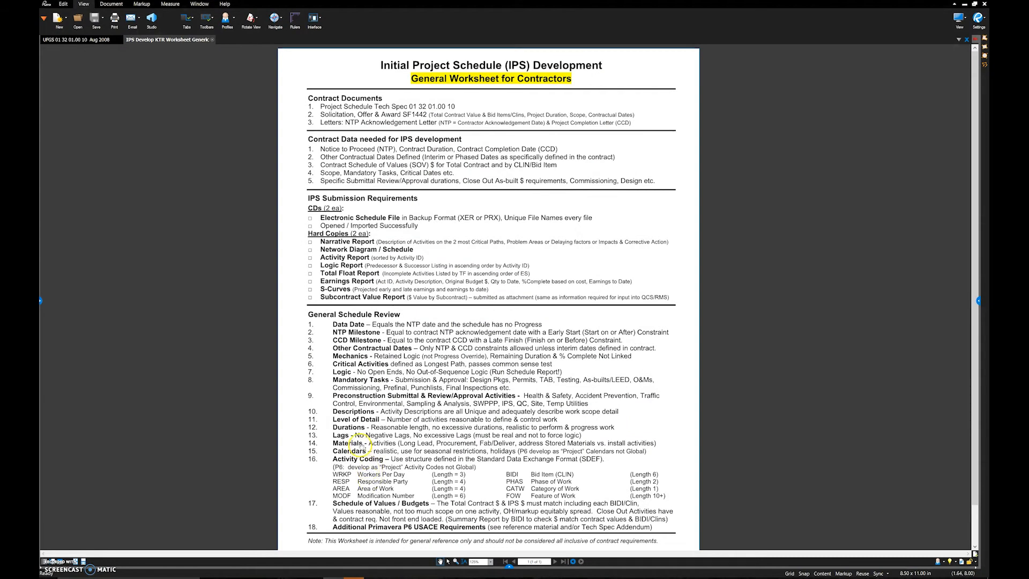
pyautogui.click(351, 575)
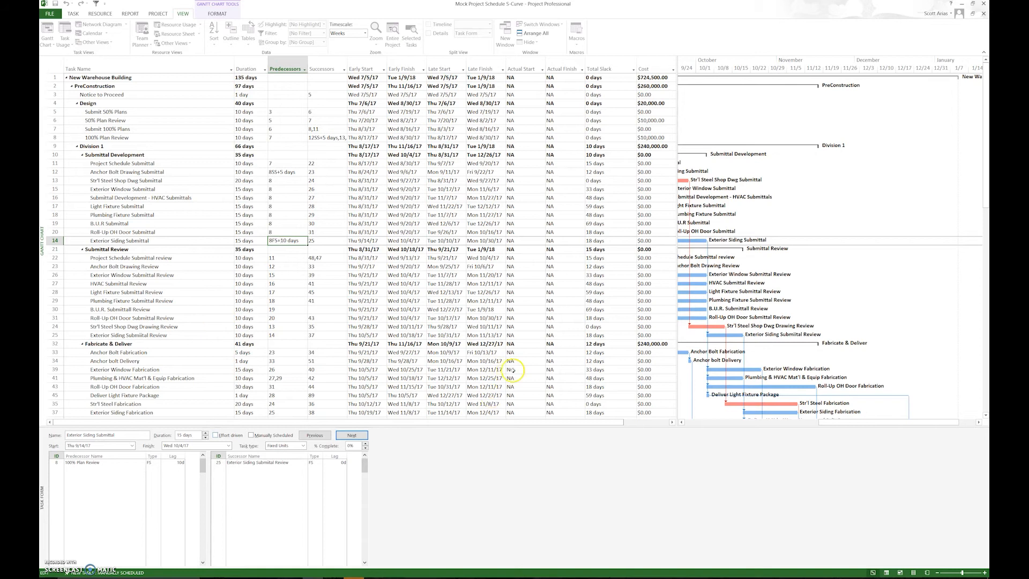
pyautogui.moveTo(985, 102); pyautogui.dragTo(985, 145)
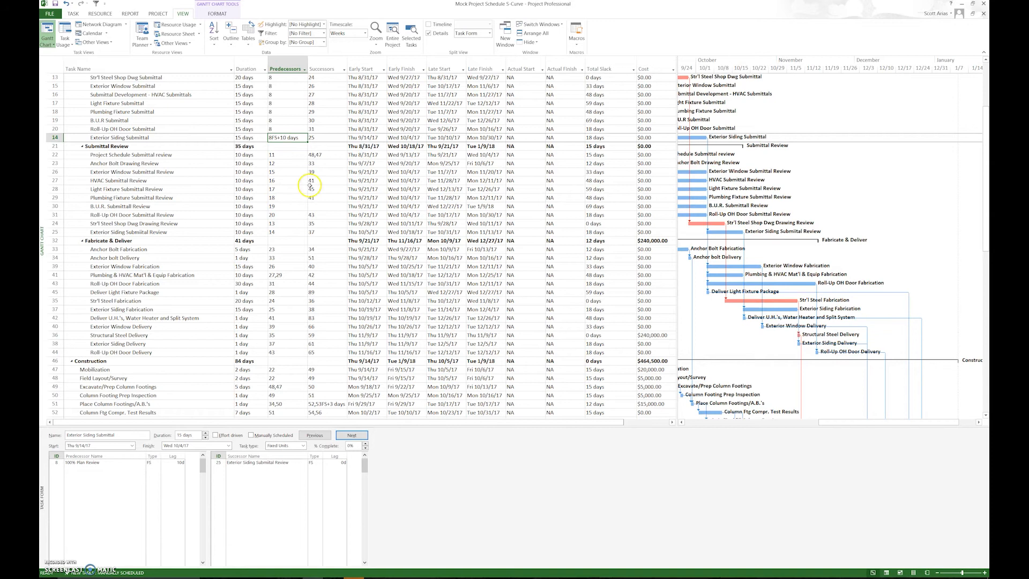
pyautogui.click(137, 250)
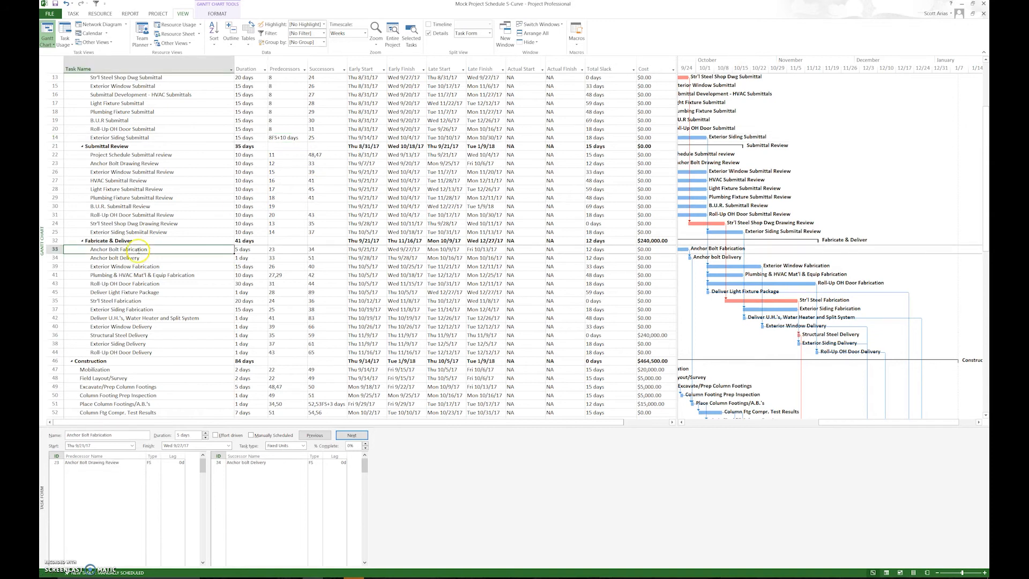
pyautogui.click(147, 257)
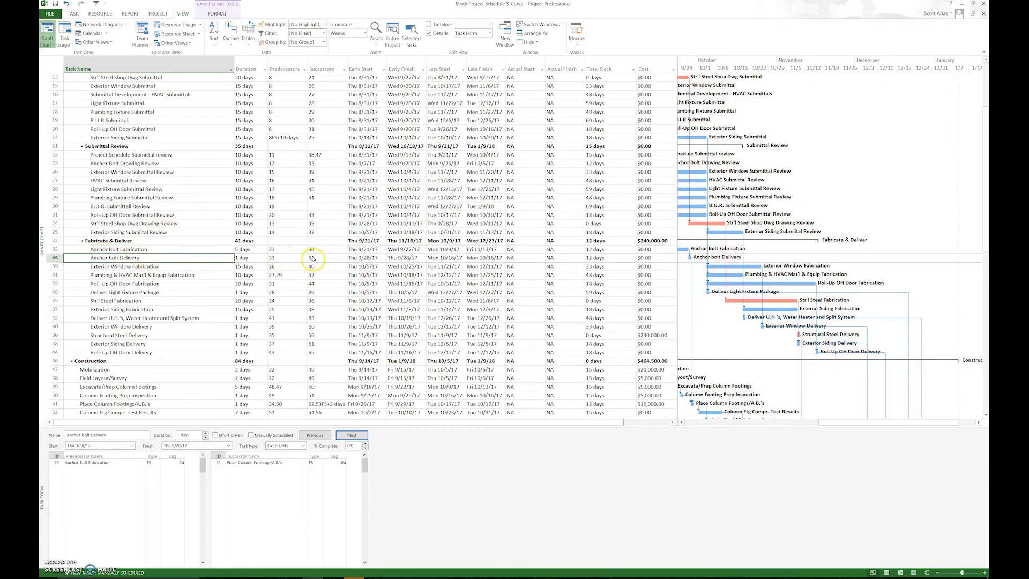
# Check the Anchor Bolt Fabrication task's links and read the worksheet's Calendars item before returning to the schedule.
pyautogui.click(156, 249)
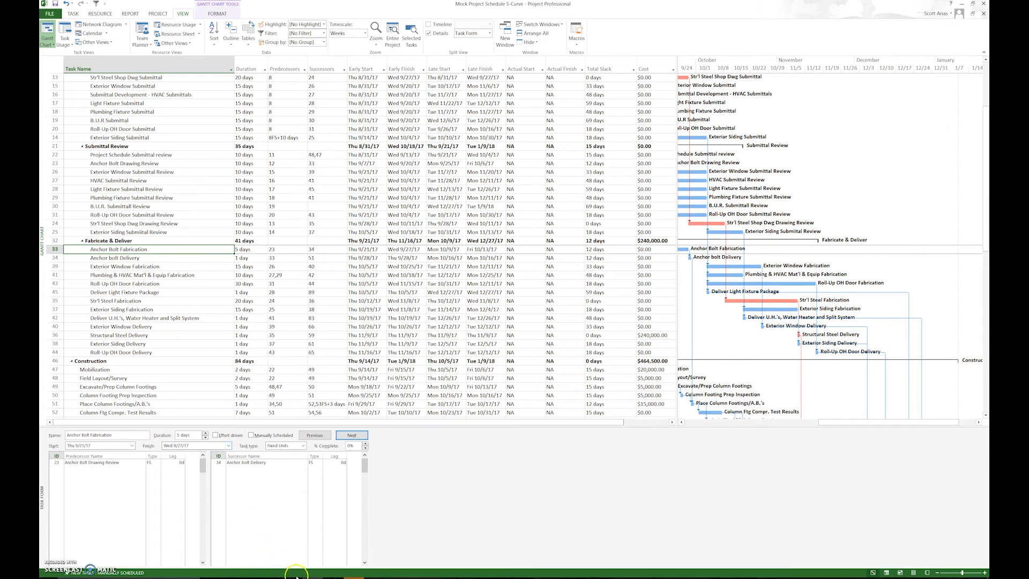
pyautogui.moveTo(351, 577)
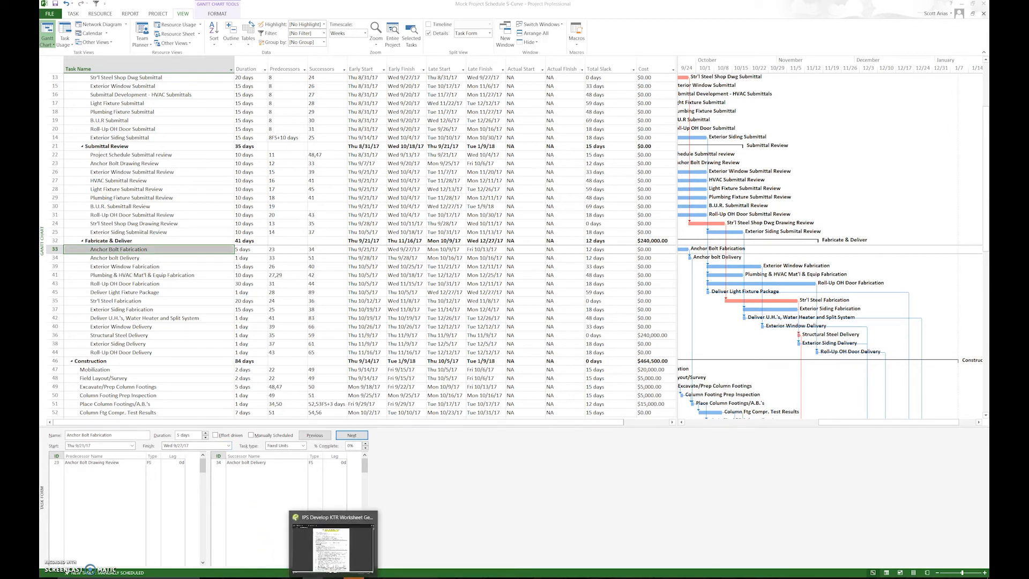
pyautogui.click(332, 544)
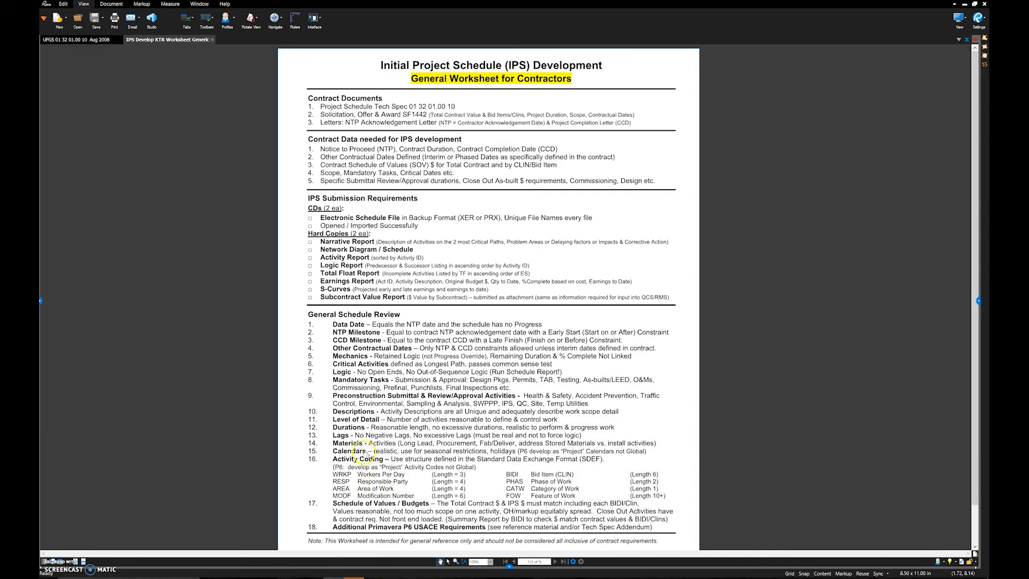
pyautogui.hotkey('alt', 'Tab')
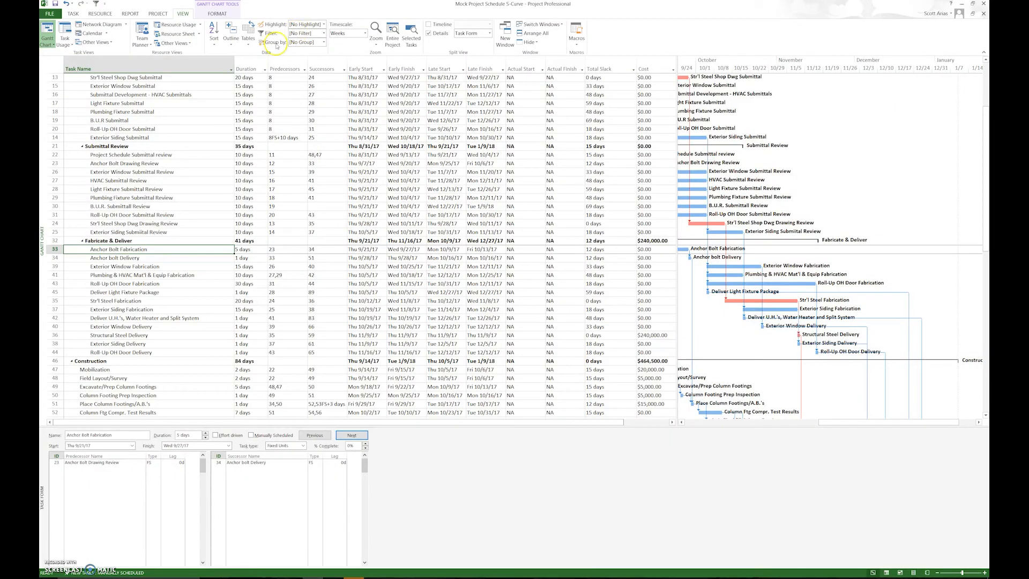
# Insert a Task Calendar column before the Predecessors column in the task table.
pyautogui.rightClick(284, 62)
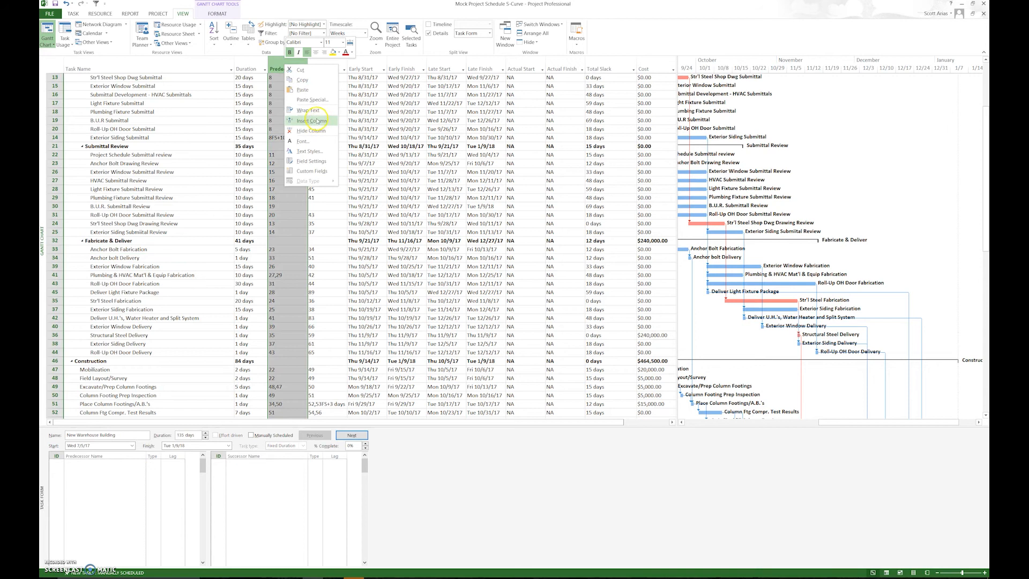
pyautogui.click(316, 122)
pyautogui.write('task Calendar')
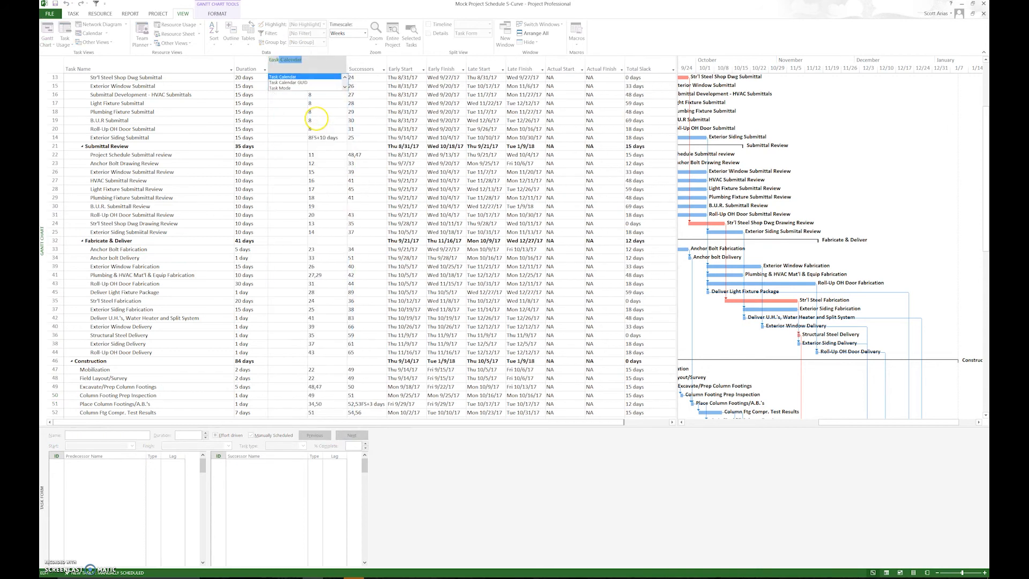
pyautogui.press('Return')
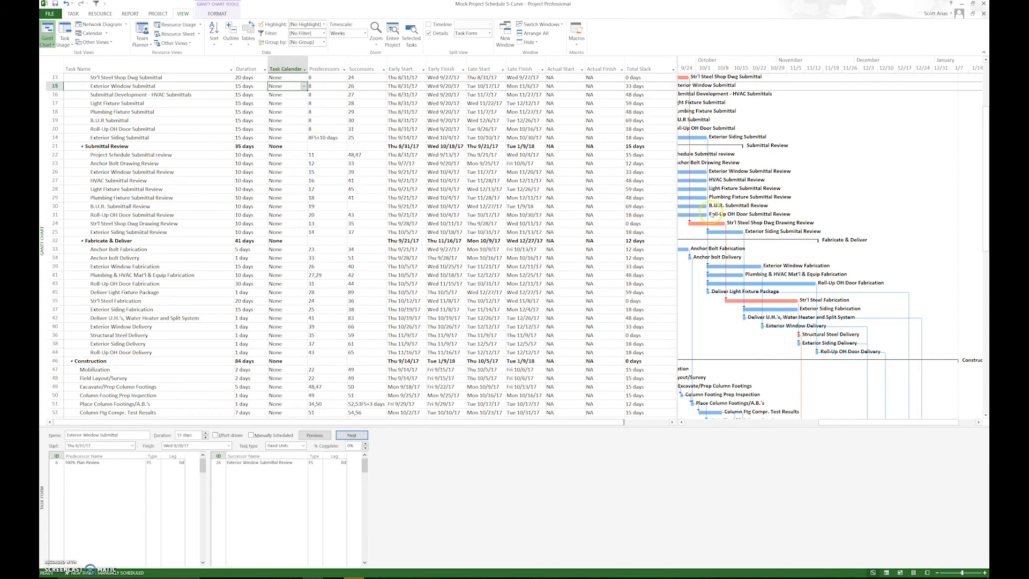
# Assign the 7 Day Calendar to the Submit 50% Plans task under Design.
pyautogui.moveTo(986, 134); pyautogui.dragTo(987, 88)
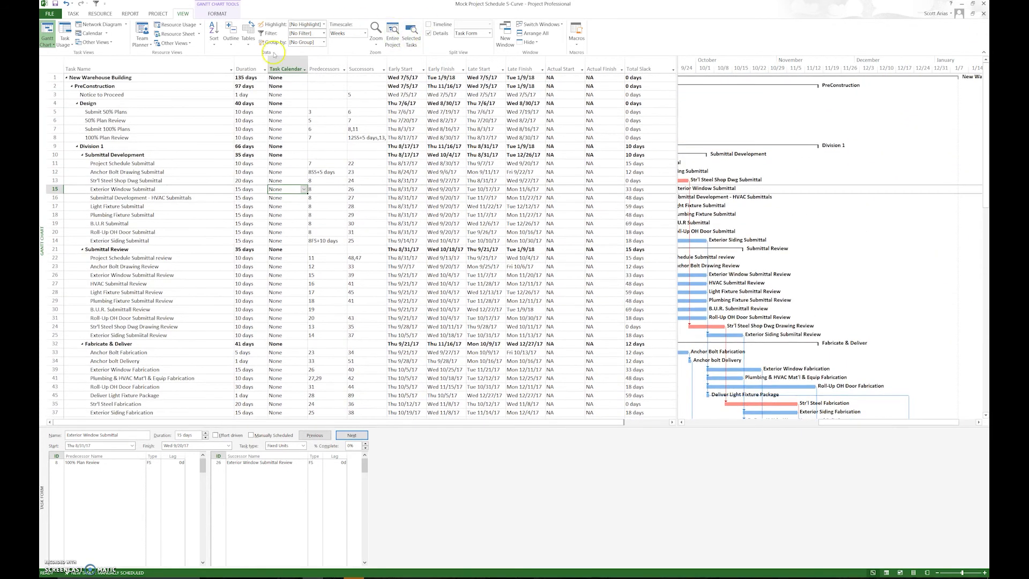
pyautogui.click(301, 112)
pyautogui.click(303, 112)
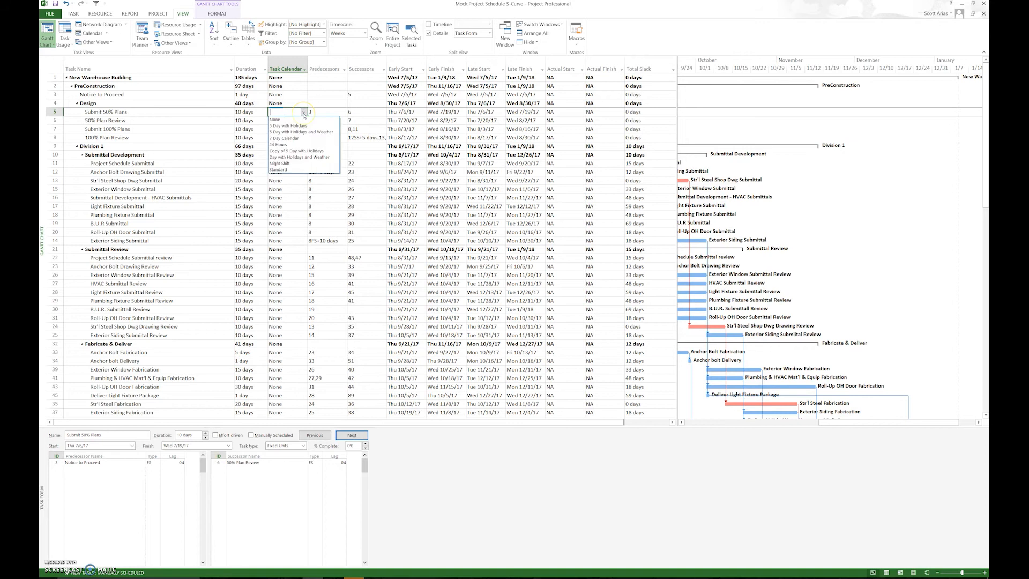
pyautogui.click(296, 141)
pyautogui.click(284, 129)
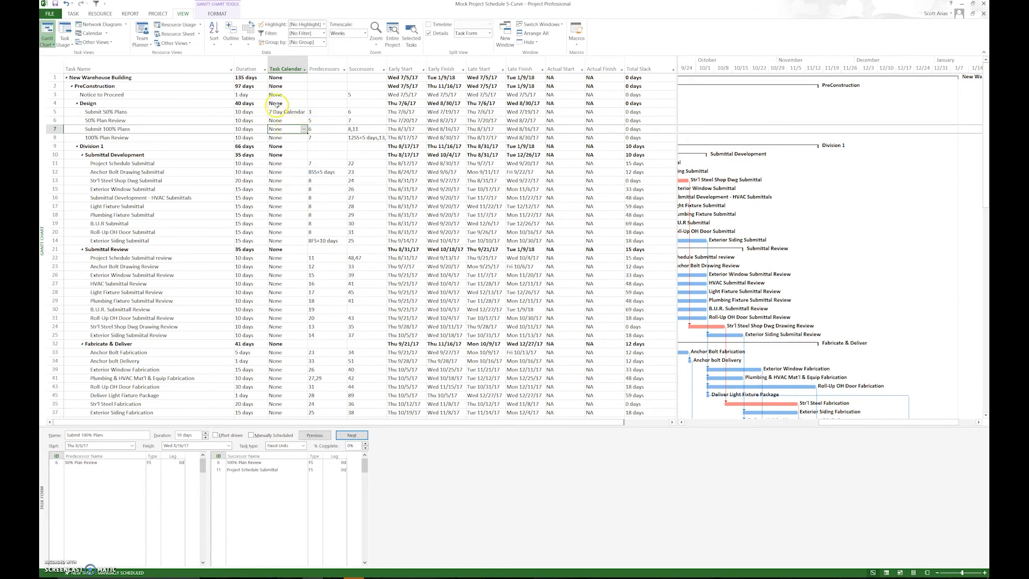
pyautogui.click(276, 103)
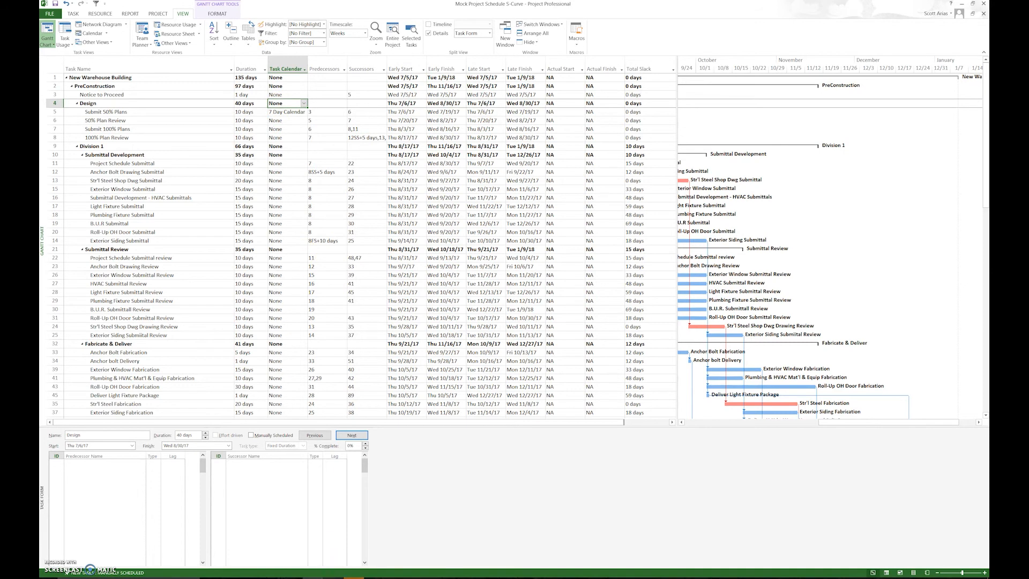
# Switch to the Initial Project Schedule worksheet and read its Activity Coding item.
pyautogui.click(331, 577)
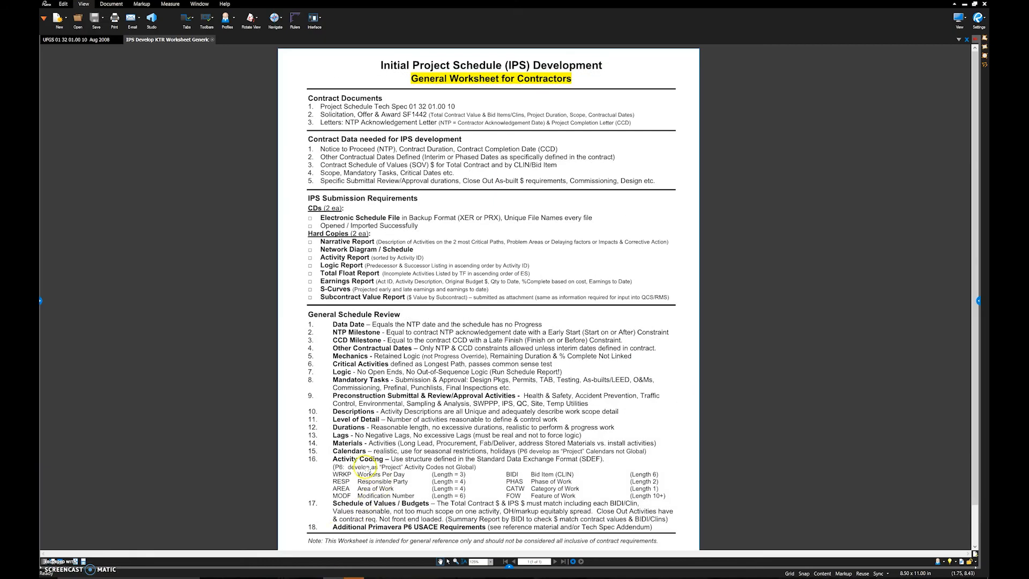